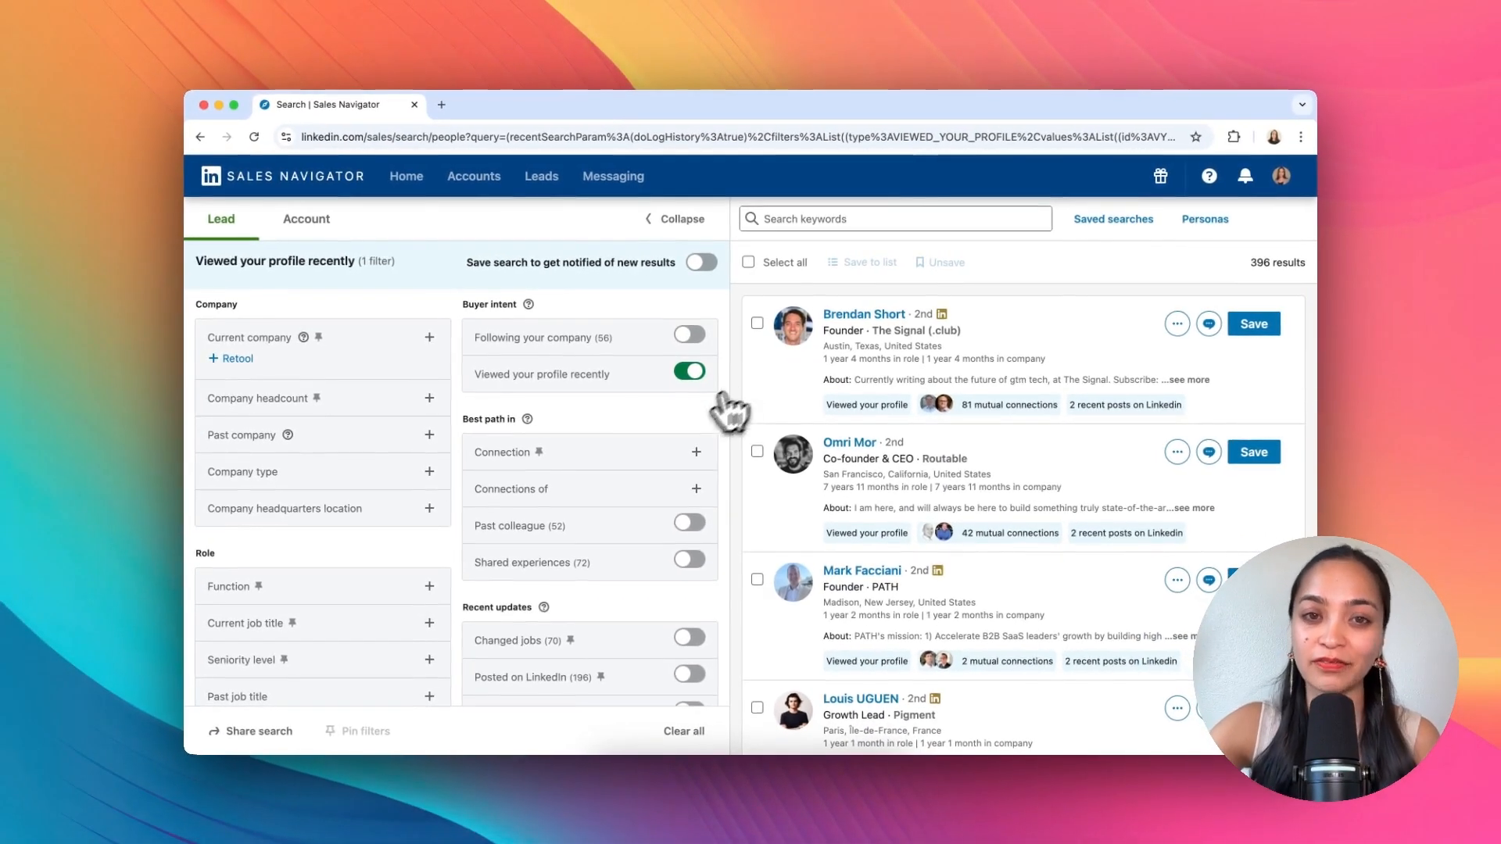
# Step: Filter the profile-viewer lead search by current job title, replacing Head of Growth with Marketing
pyautogui.scroll(-10, 677, 435)
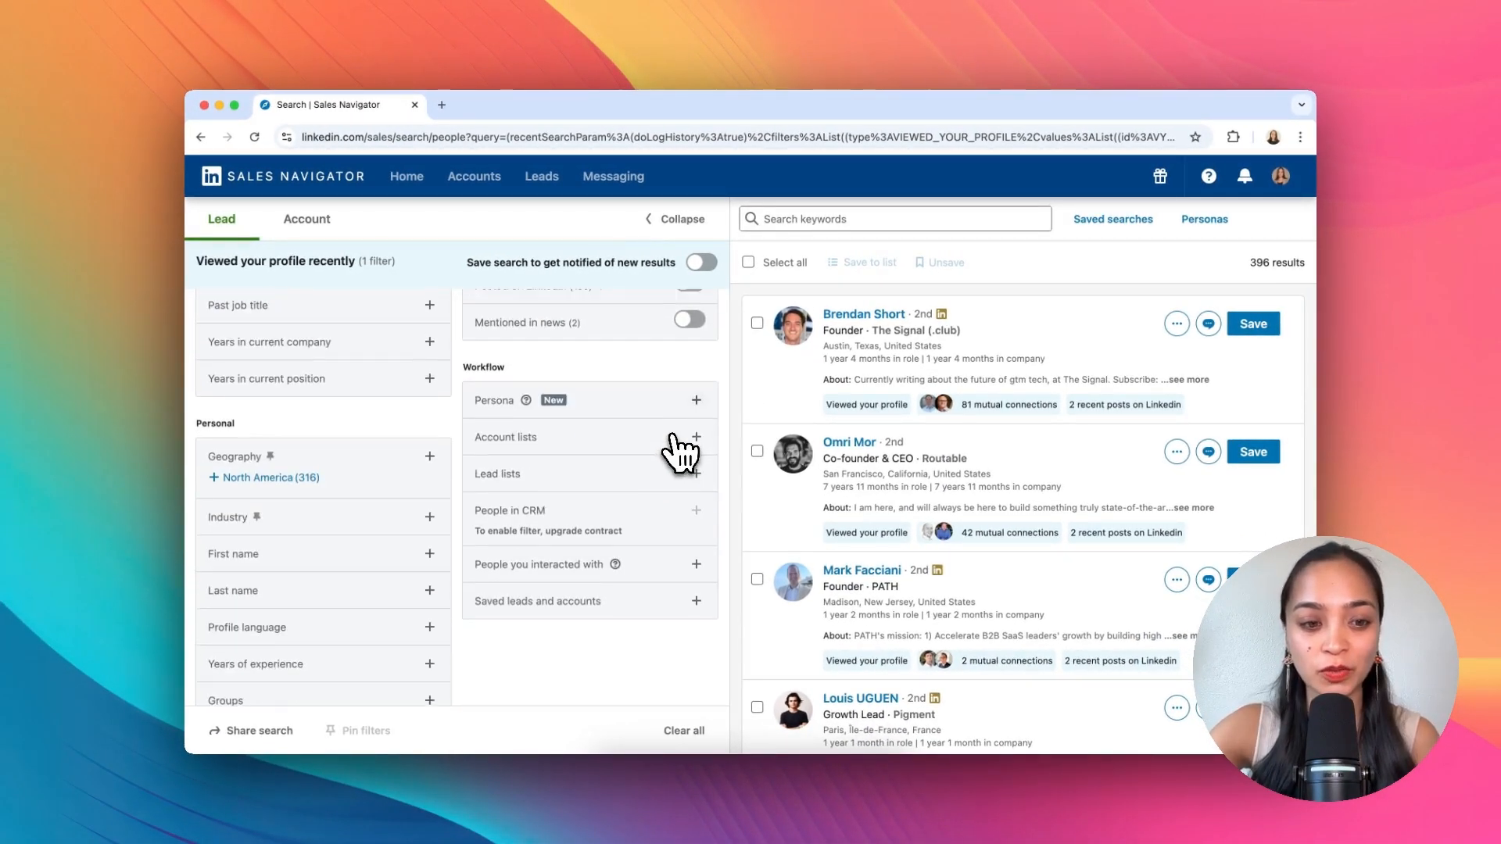
pyautogui.scroll(-1, 628, 413)
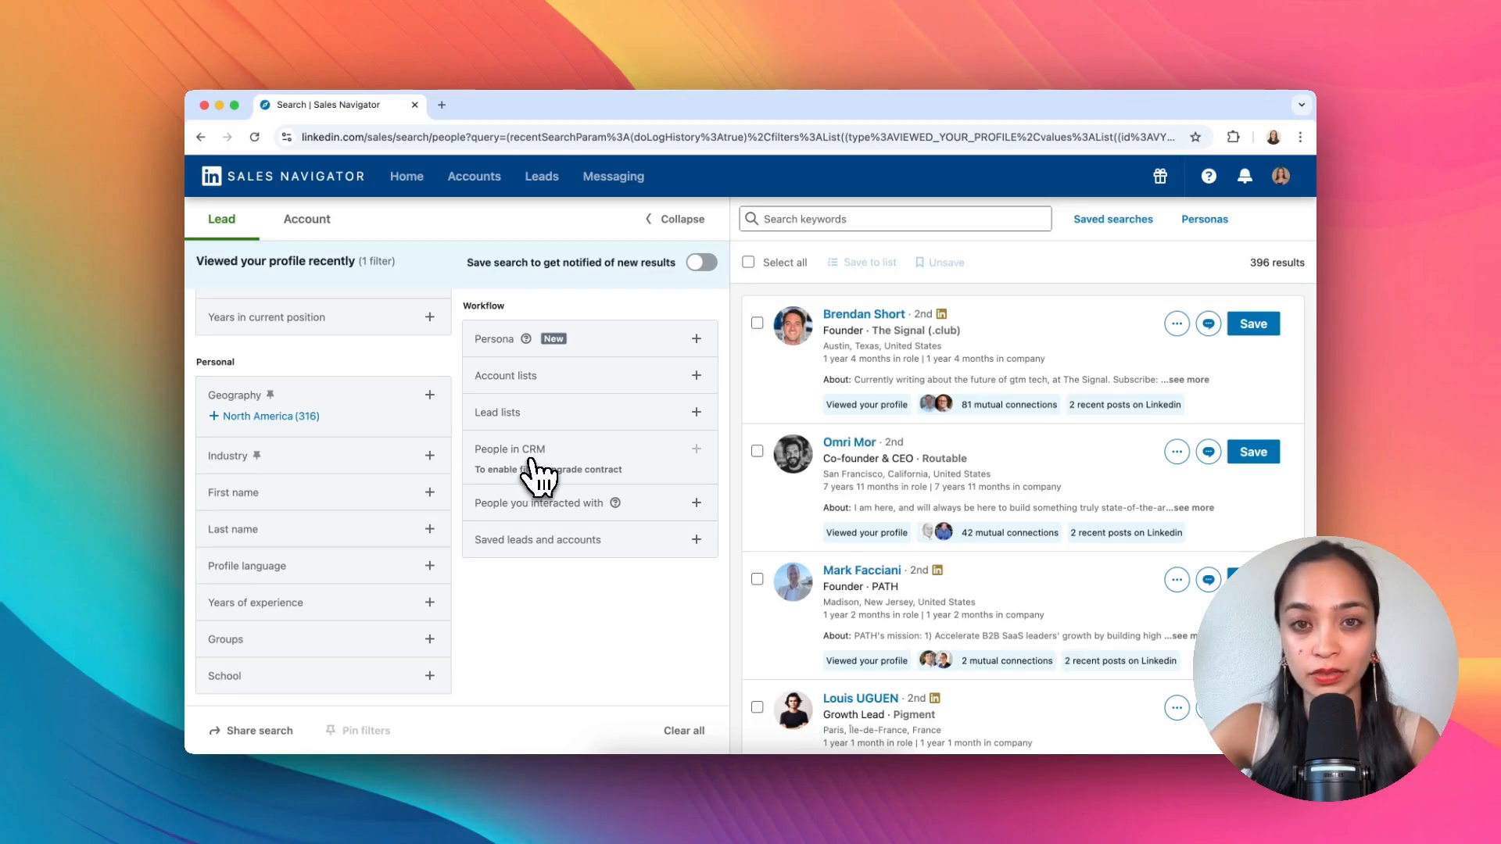
pyautogui.scroll(10, 578, 475)
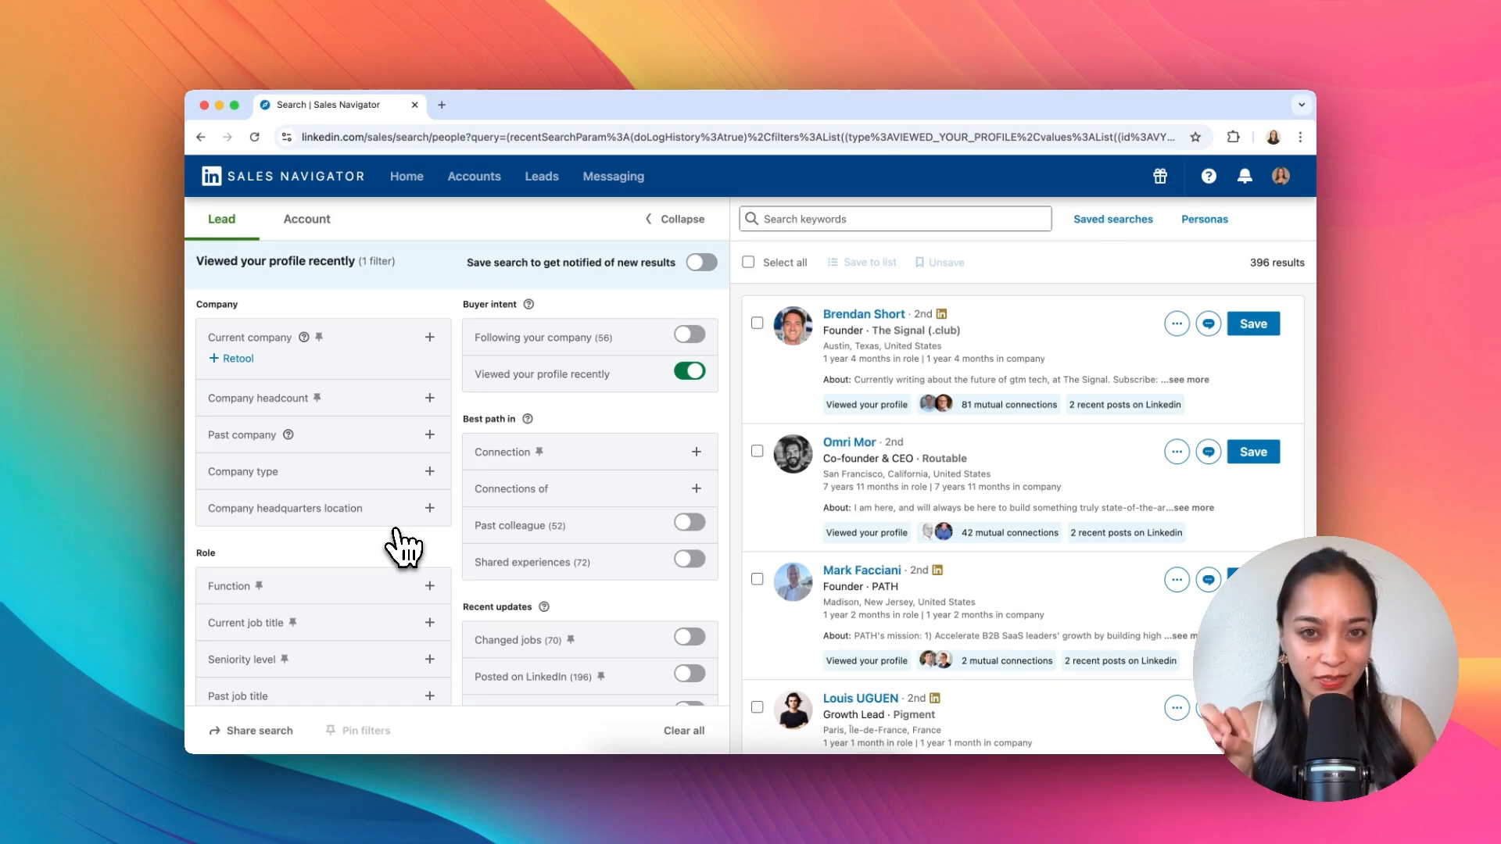
pyautogui.click(266, 622)
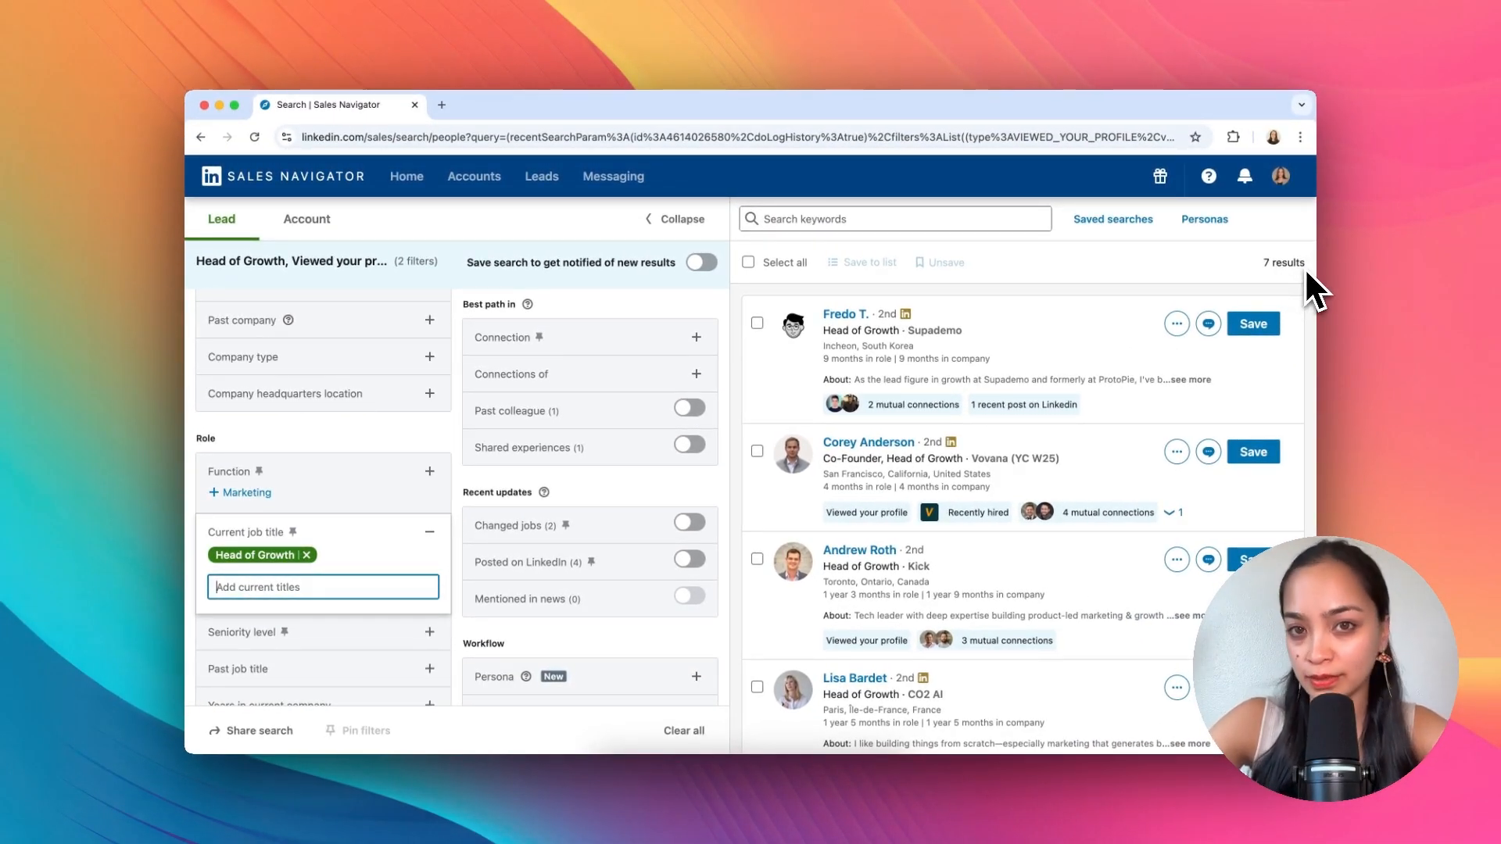
pyautogui.click(307, 555)
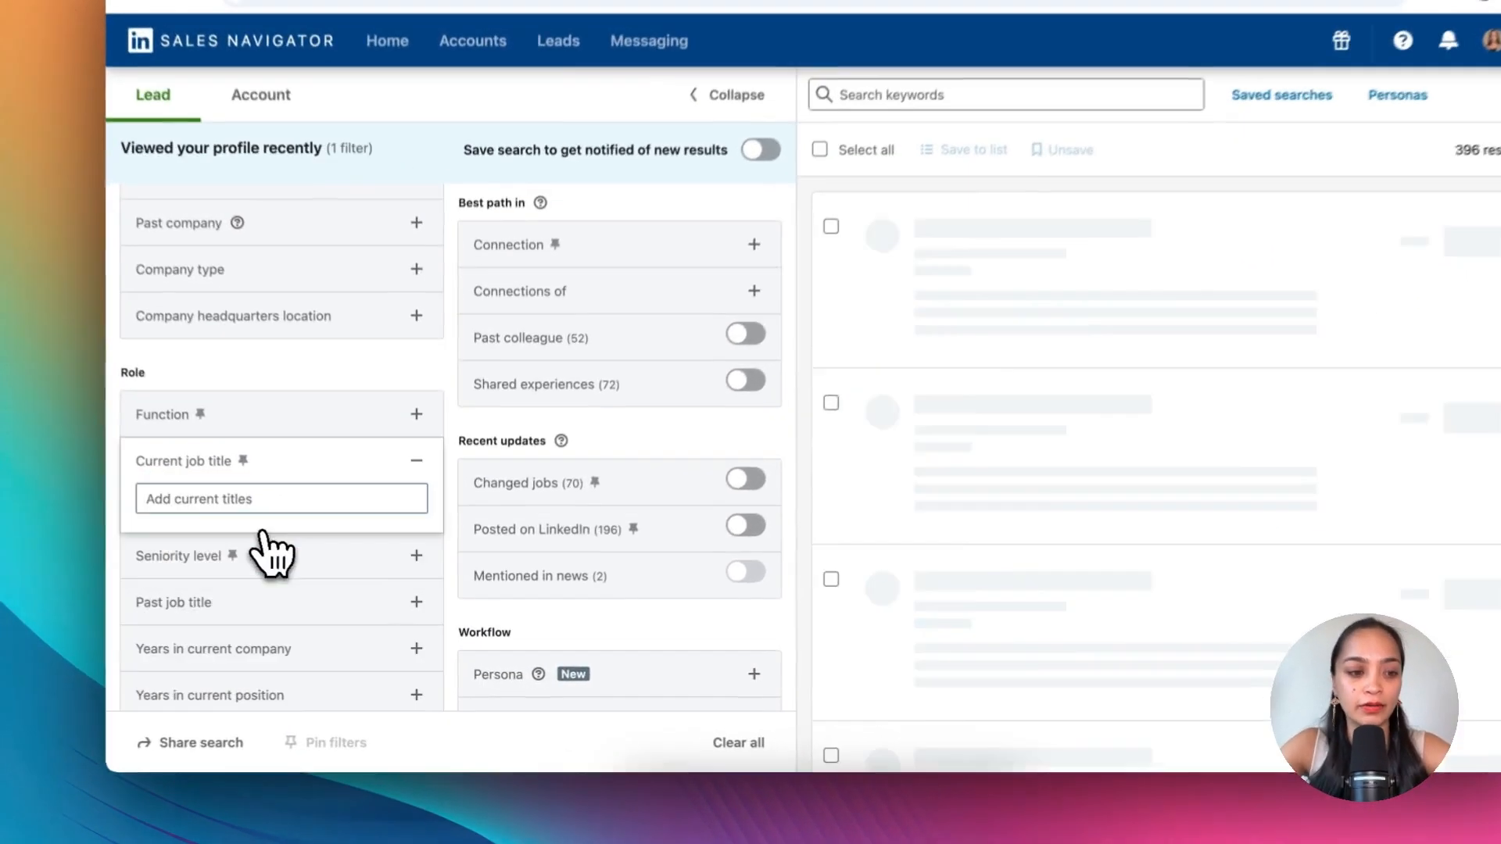
pyautogui.click(259, 505)
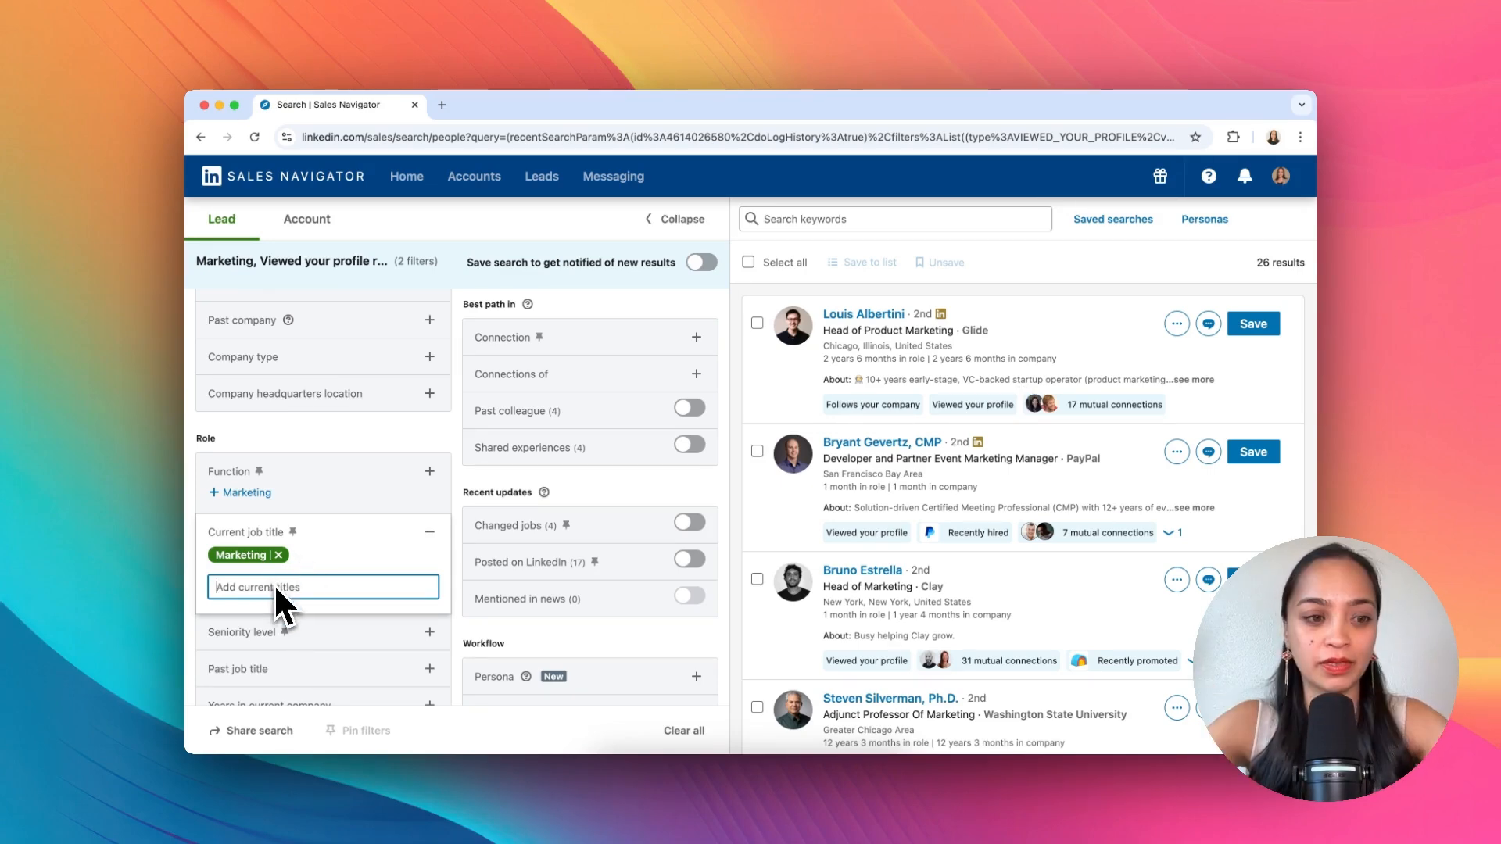
# Step: Start adding another current job title beginning with H to the lead search filters
pyautogui.scroll(-7, 905, 519)
pyautogui.scroll(-7, 906, 519)
pyautogui.scroll(-2, 905, 537)
pyautogui.scroll(3, 905, 538)
pyautogui.write('H')
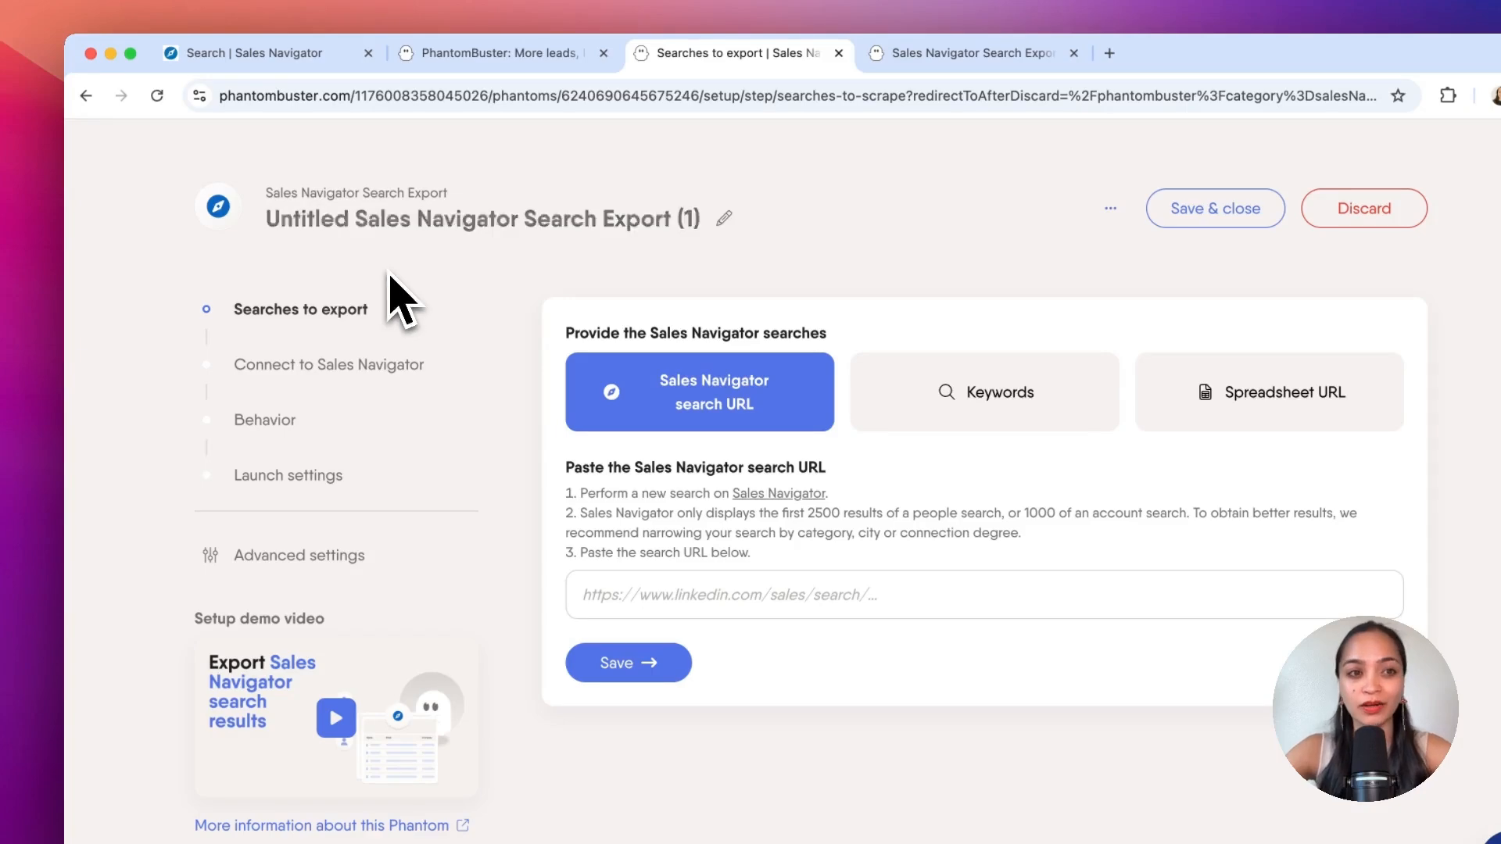
# Step: Copy the Sales Navigator search URL, paste it into the PhantomBuster search export, and review the exported leads table
pyautogui.click(281, 52)
pyautogui.click(288, 94)
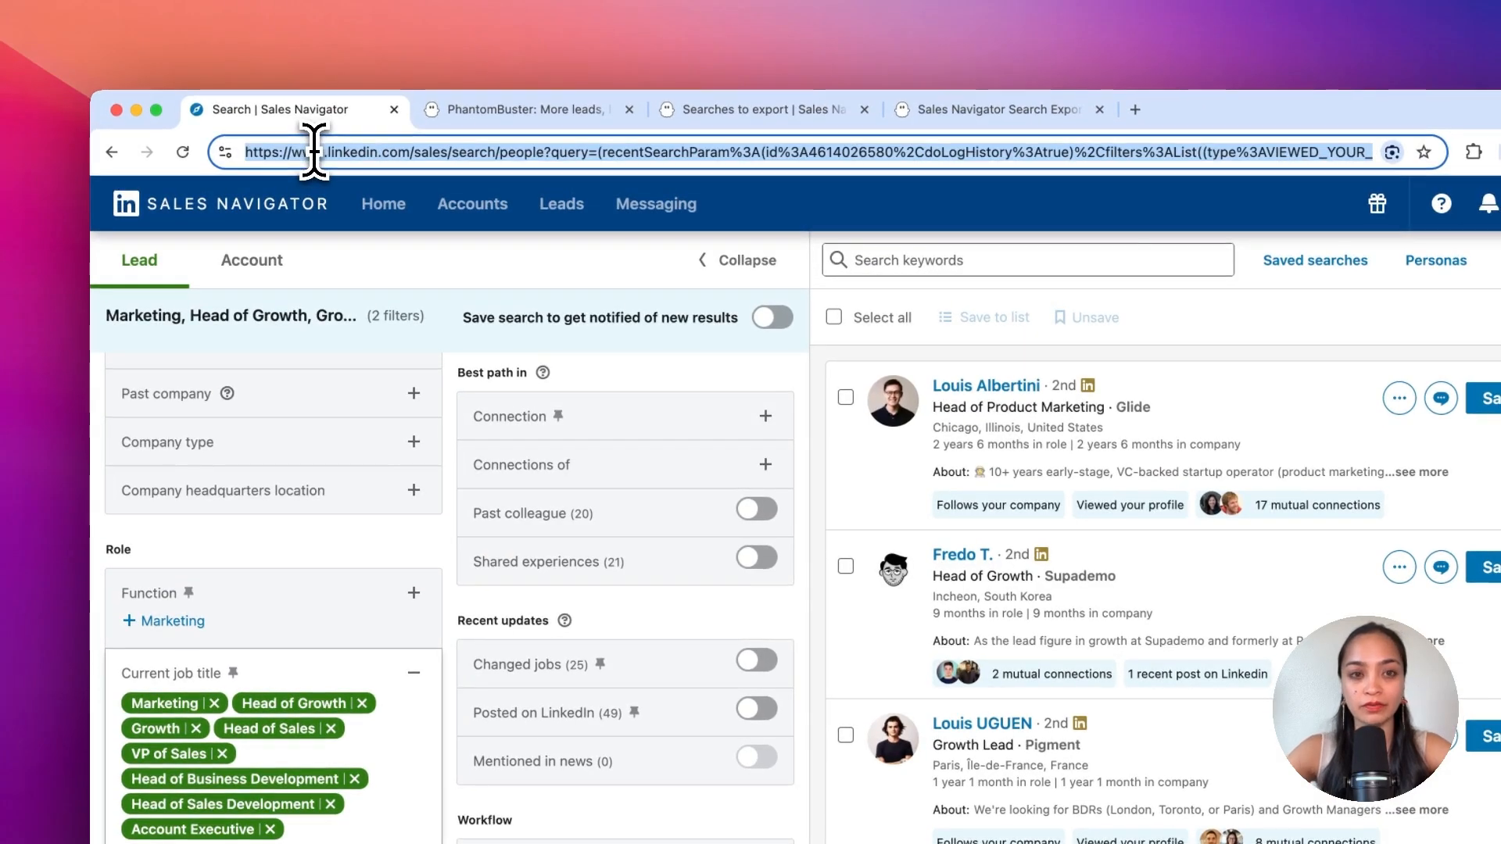
pyautogui.hotkey('ctrl', 'Tab')
pyautogui.hotkey('ctrl', 'Tab')
pyautogui.click(627, 643)
pyautogui.press('super+v')
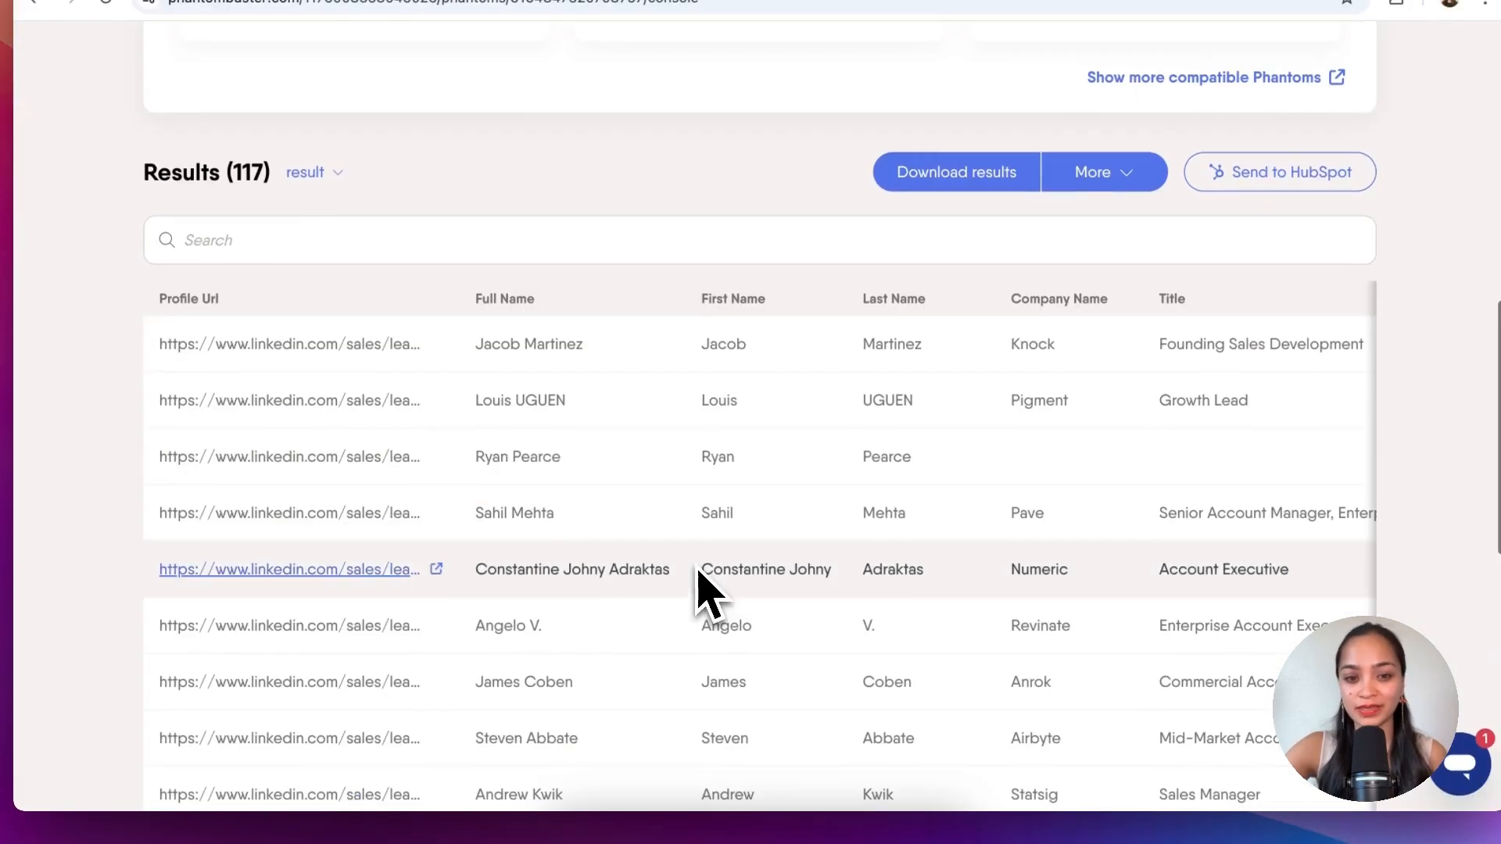
pyautogui.scroll(-3, 753, 500)
pyautogui.scroll(2, 747, 508)
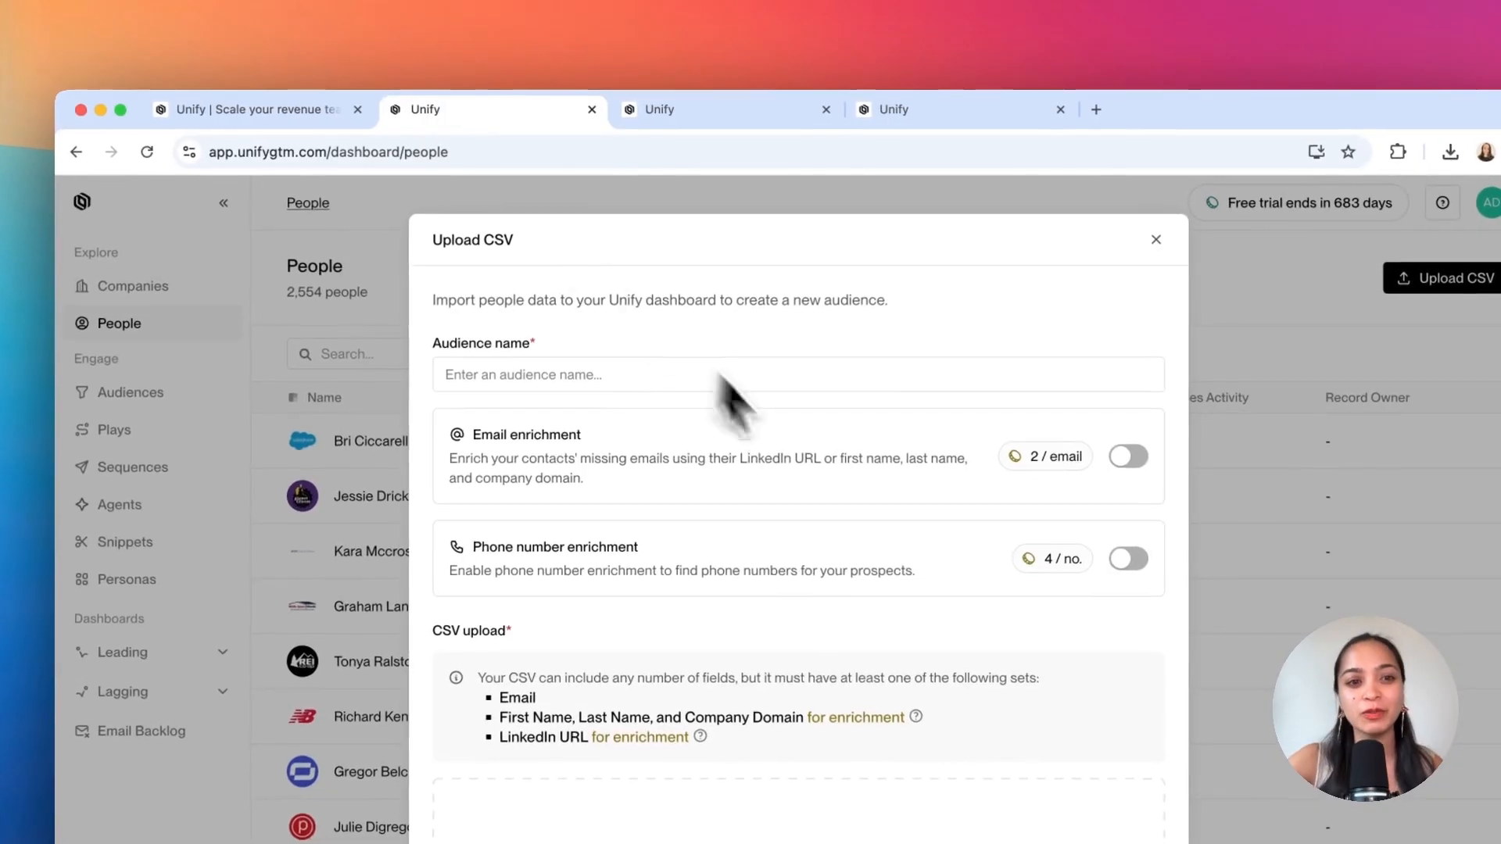
# Step: Name the new CSV audience for the LinkedIn profile views and turn on email enrichment
pyautogui.click(756, 388)
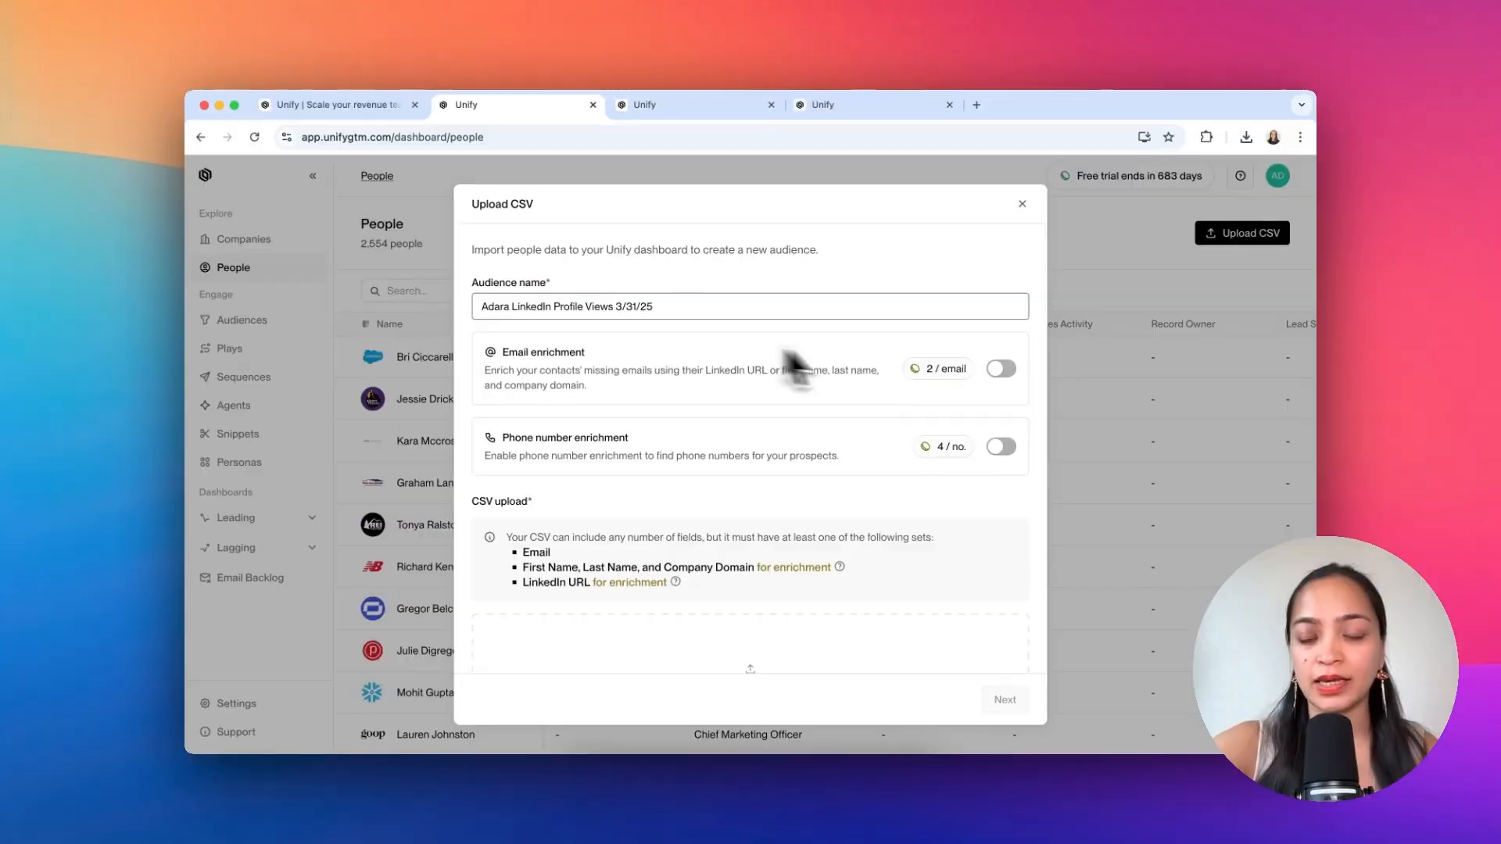
pyautogui.click(1130, 458)
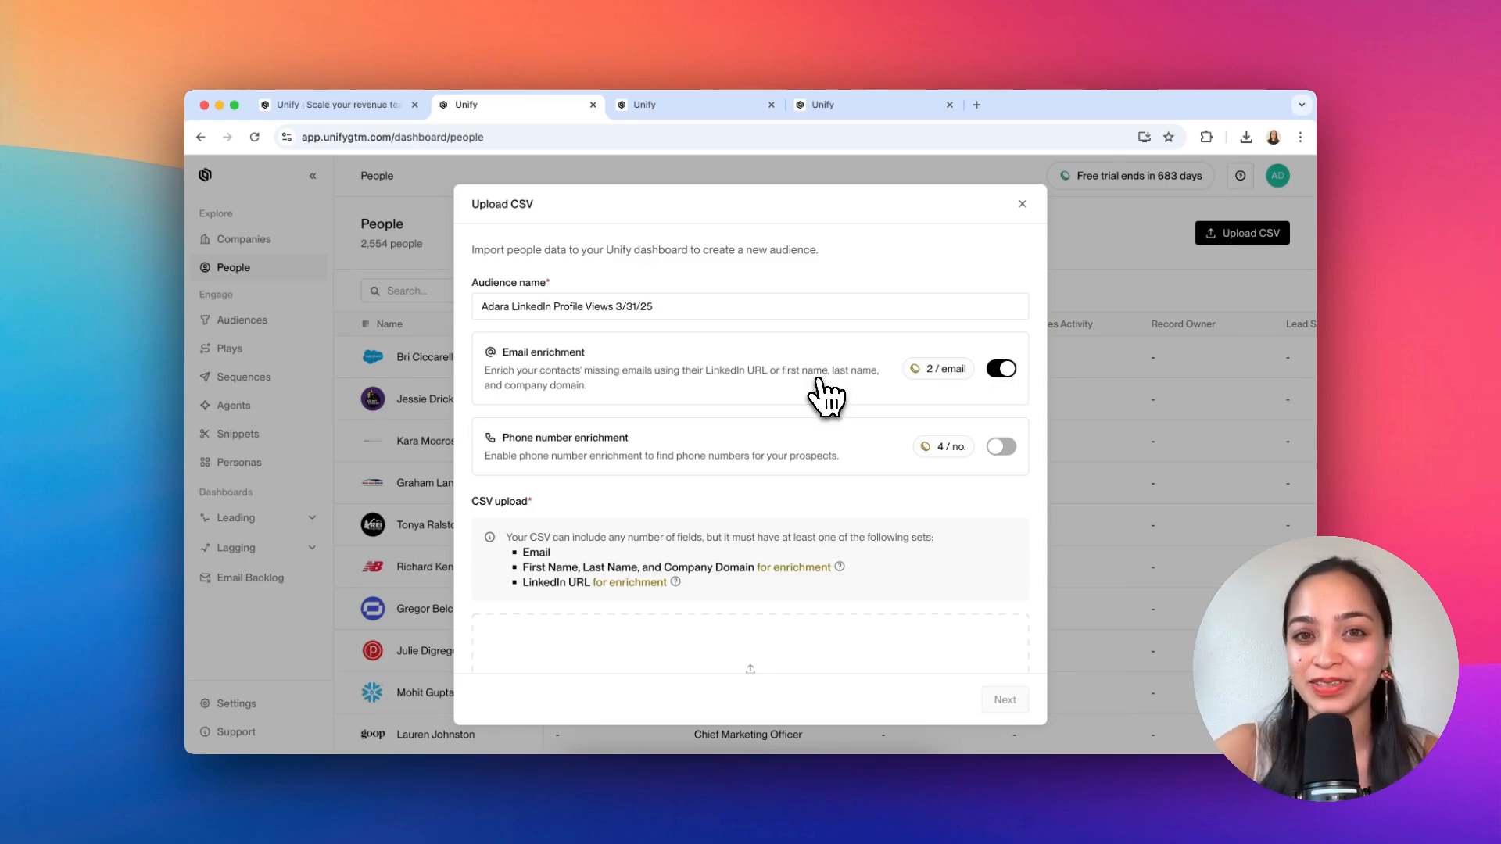
pyautogui.scroll(-3, 781, 438)
# Step: Upload result (4).csv from Downloads as the audience's CSV and continue to field mapping
pyautogui.click(684, 518)
pyautogui.scroll(-5, 614, 363)
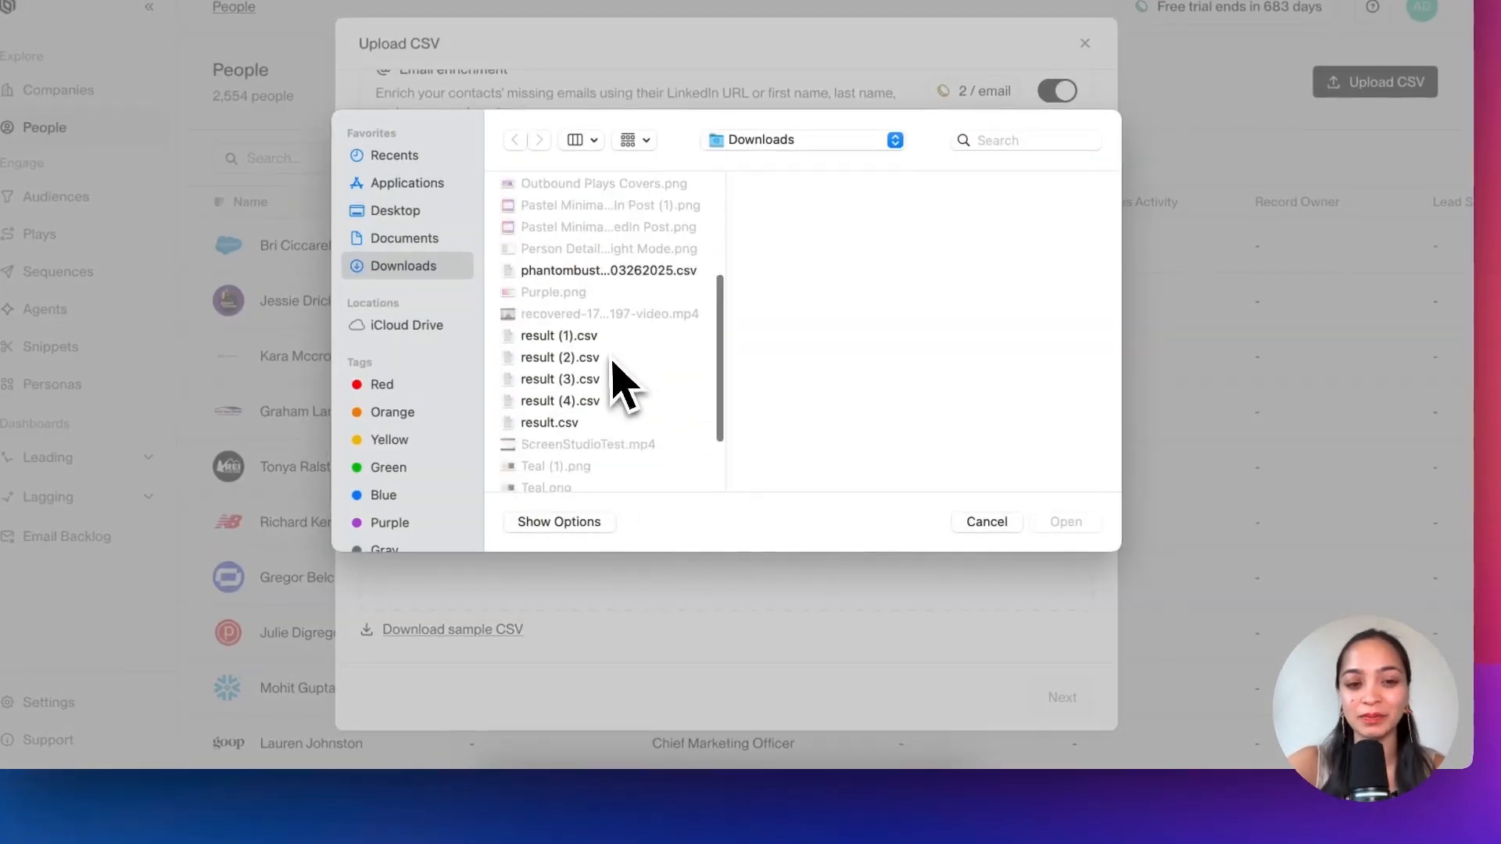
pyautogui.click(602, 327)
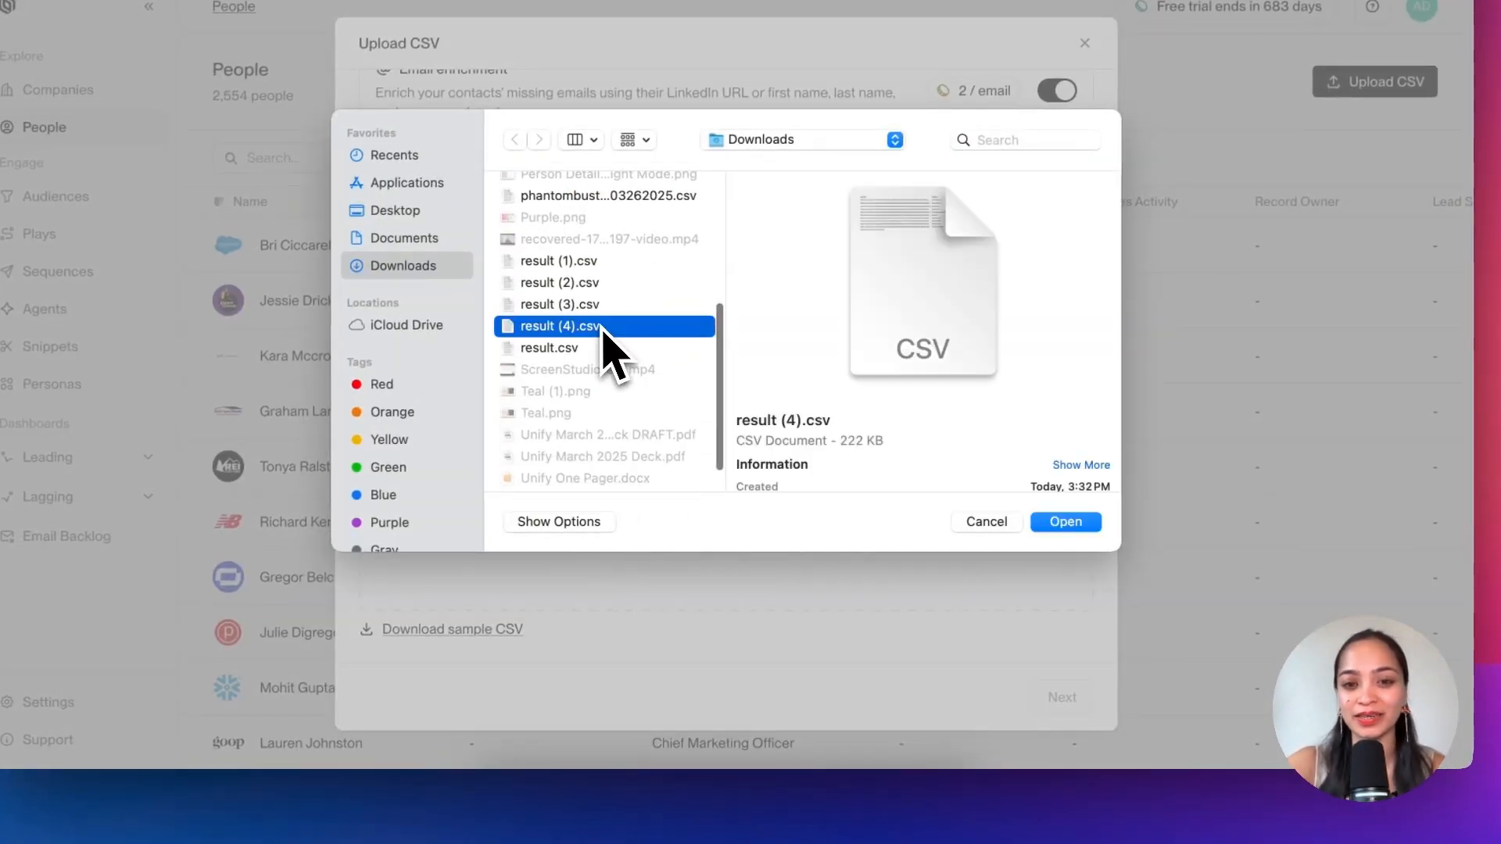
pyautogui.doubleClick(604, 329)
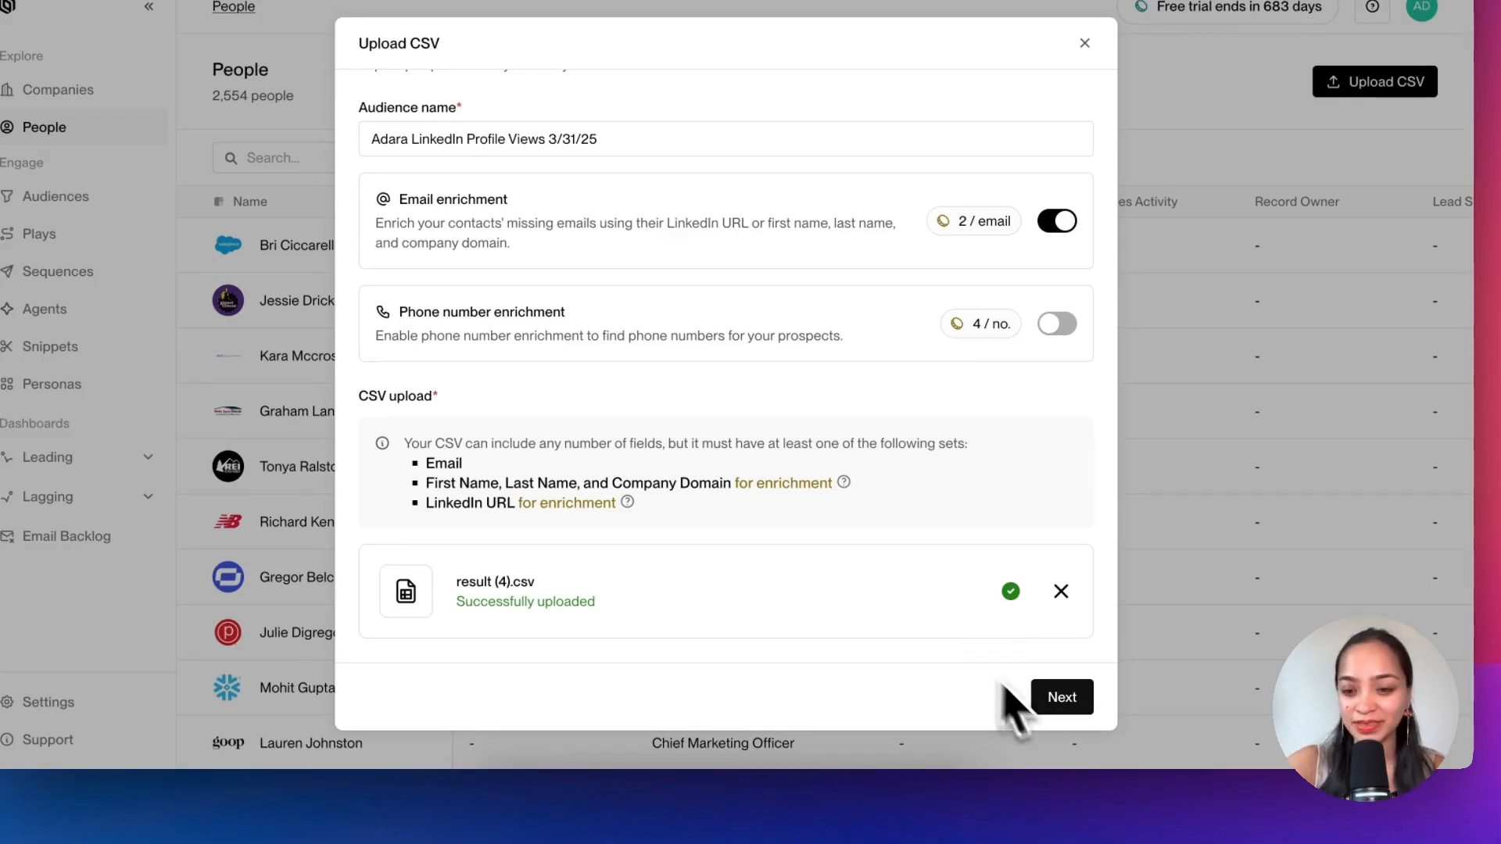
pyautogui.click(1052, 696)
# Step: Map the CSV columns firstName, lastName and linkedInProfileUrl to First Name, Last Name and LinkedIn URL
pyautogui.scroll(-4, 805, 462)
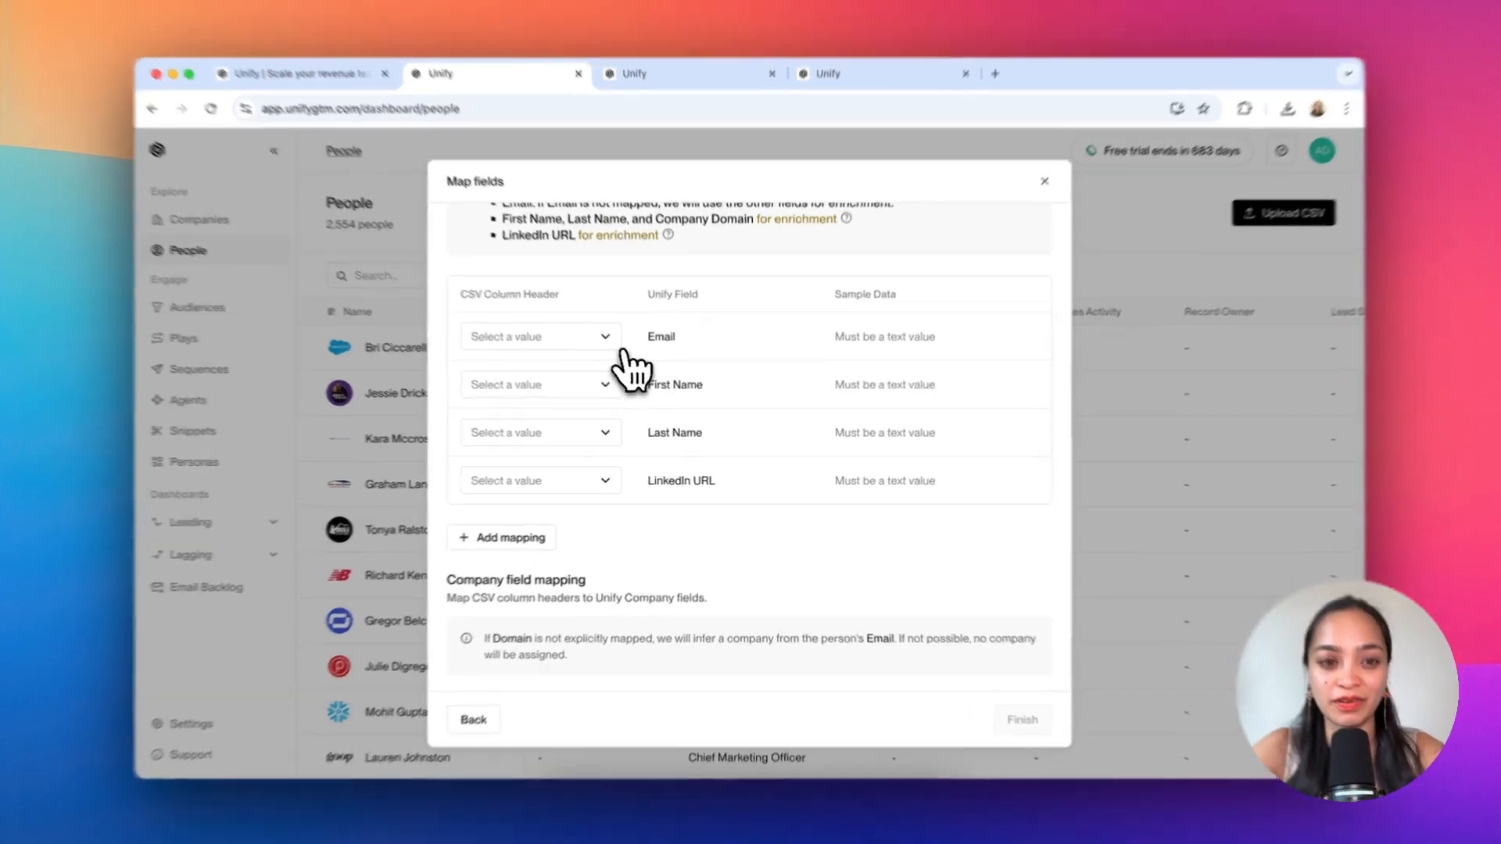
pyautogui.click(618, 391)
pyautogui.write('first')
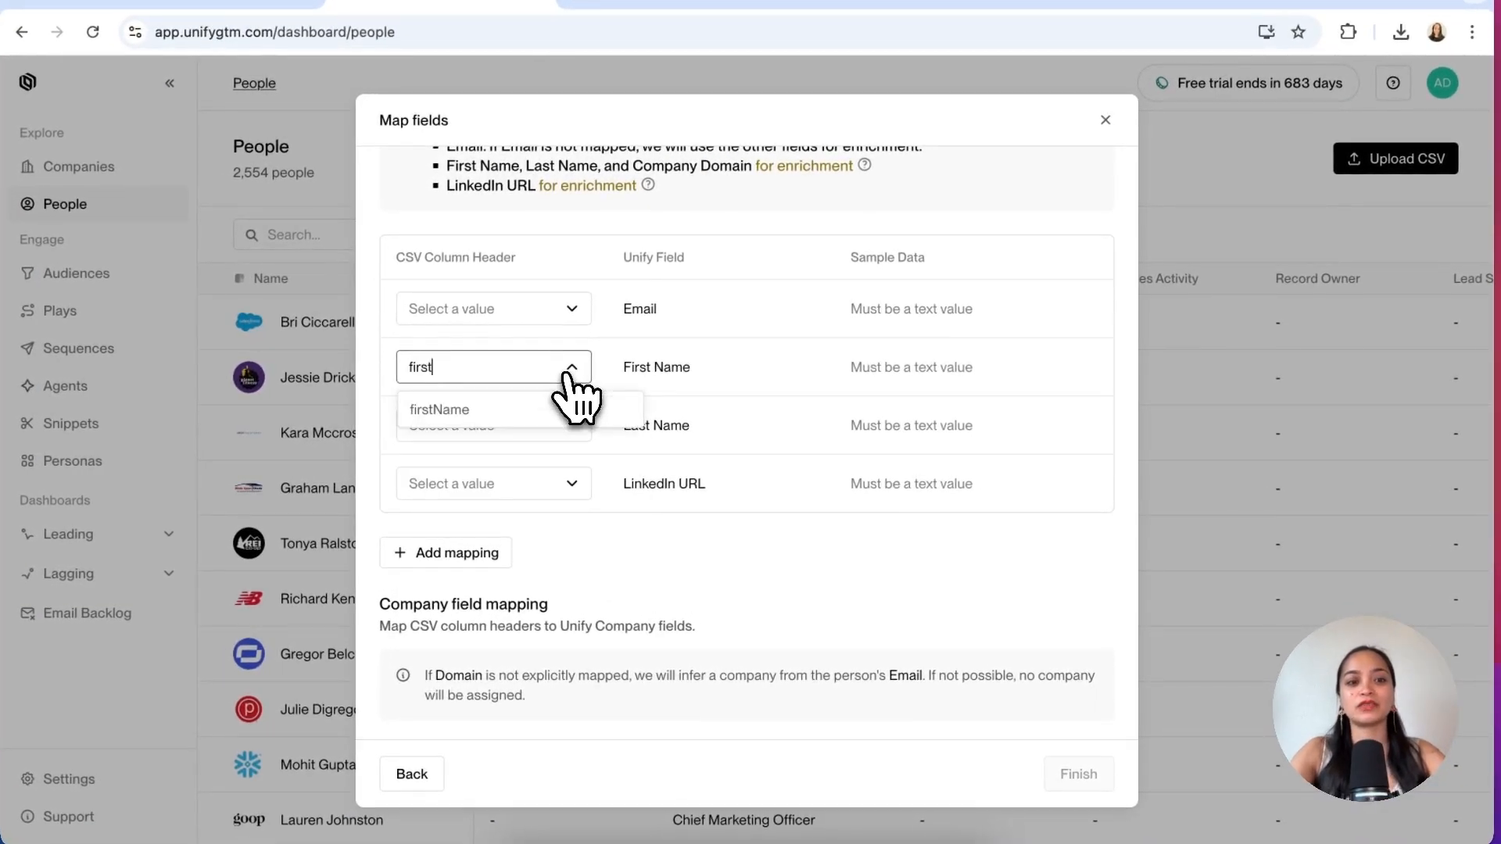
pyautogui.click(509, 412)
pyautogui.click(505, 426)
pyautogui.write('last')
pyautogui.click(489, 468)
pyautogui.click(479, 483)
pyautogui.write('link')
pyautogui.click(486, 526)
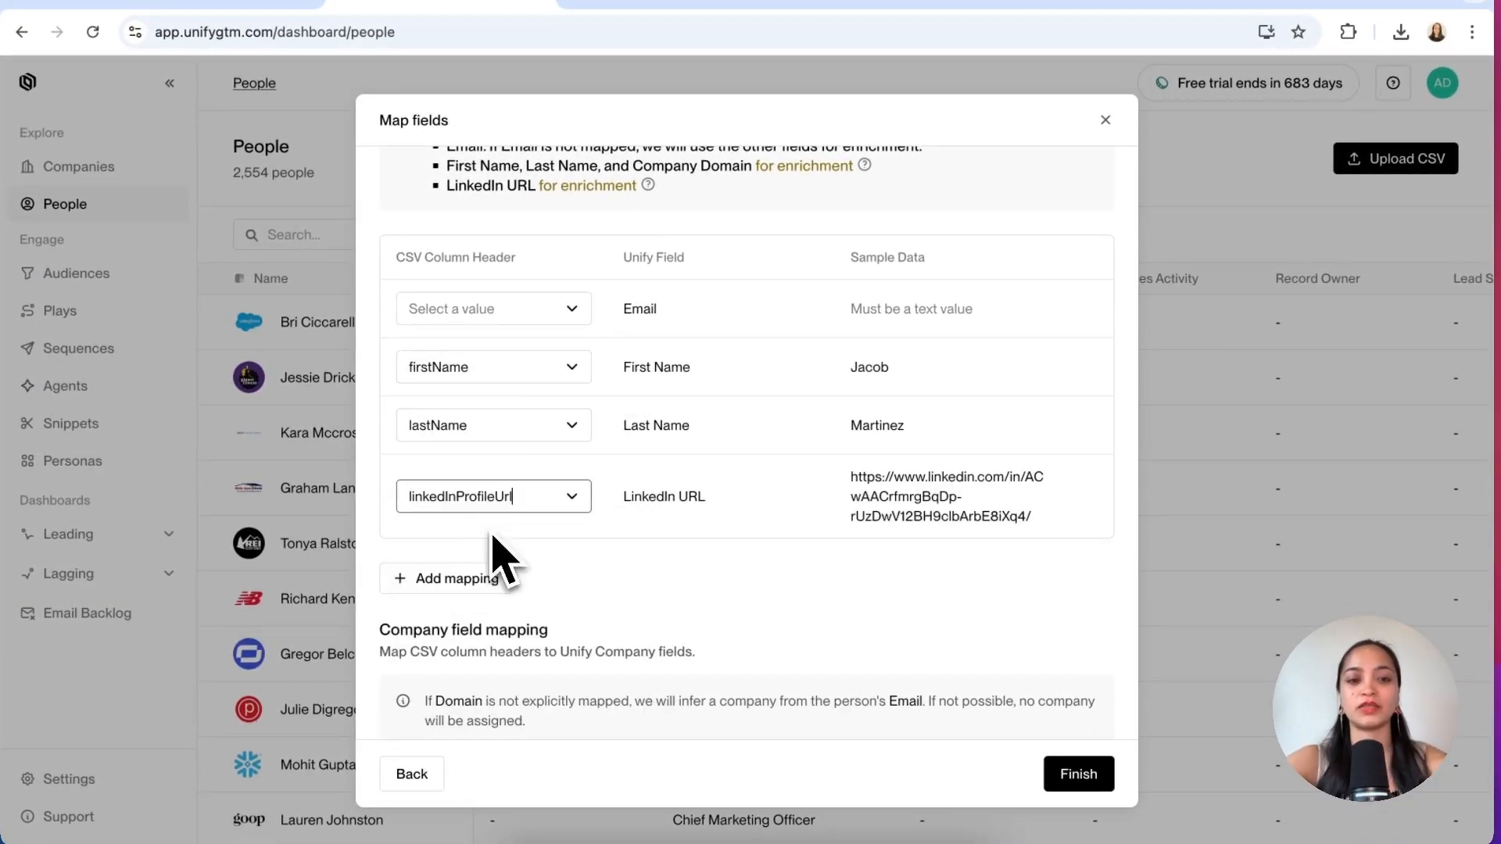
pyautogui.scroll(3, 997, 471)
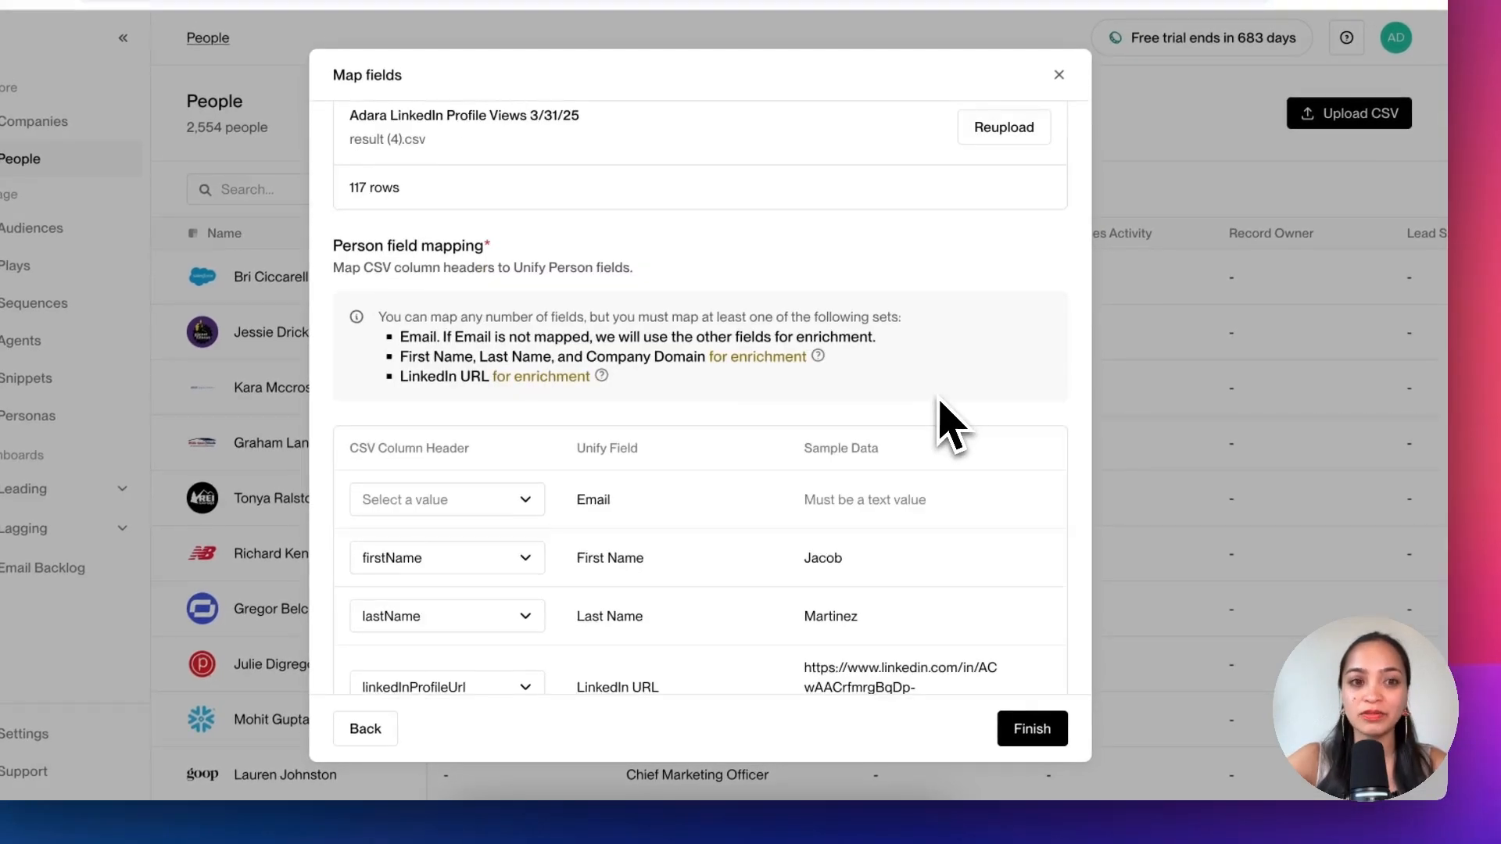
pyautogui.scroll(-5, 940, 401)
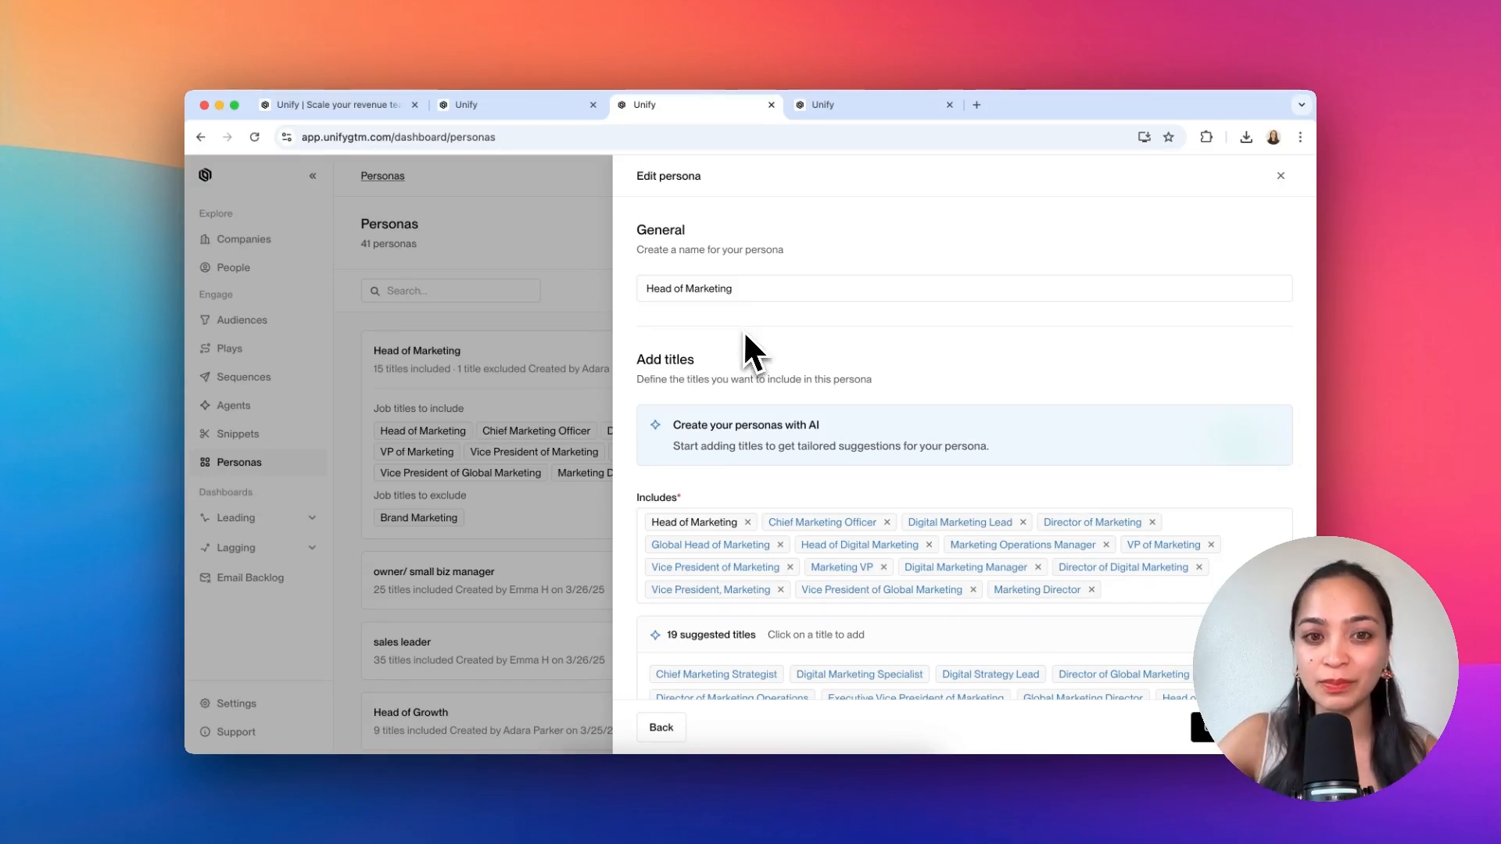
# Step: Add the suggested title Director of Global Marketing to the Head of Marketing persona
pyautogui.scroll(-3, 782, 344)
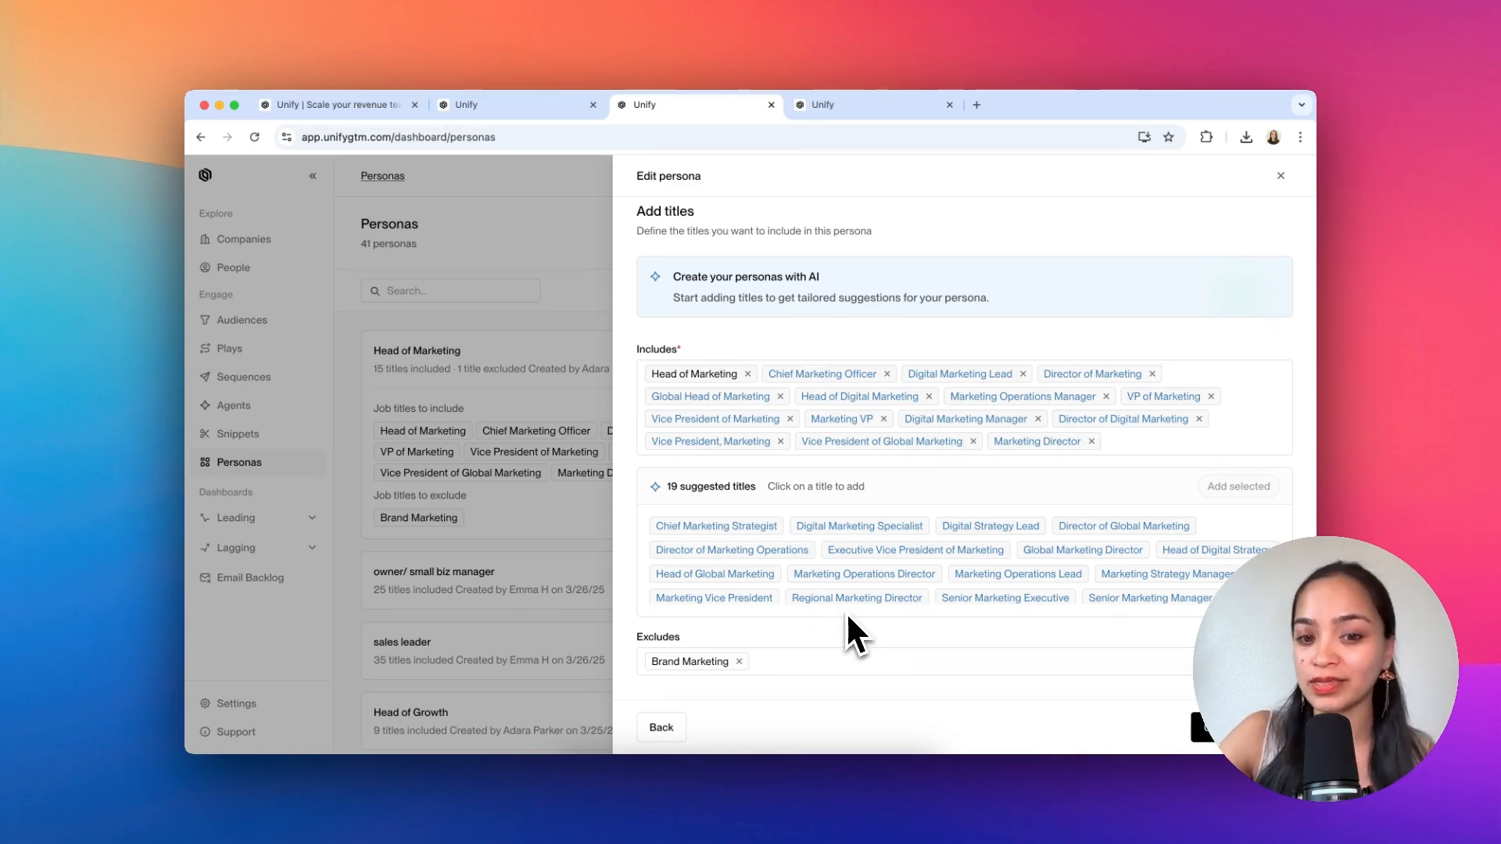
pyautogui.click(1124, 525)
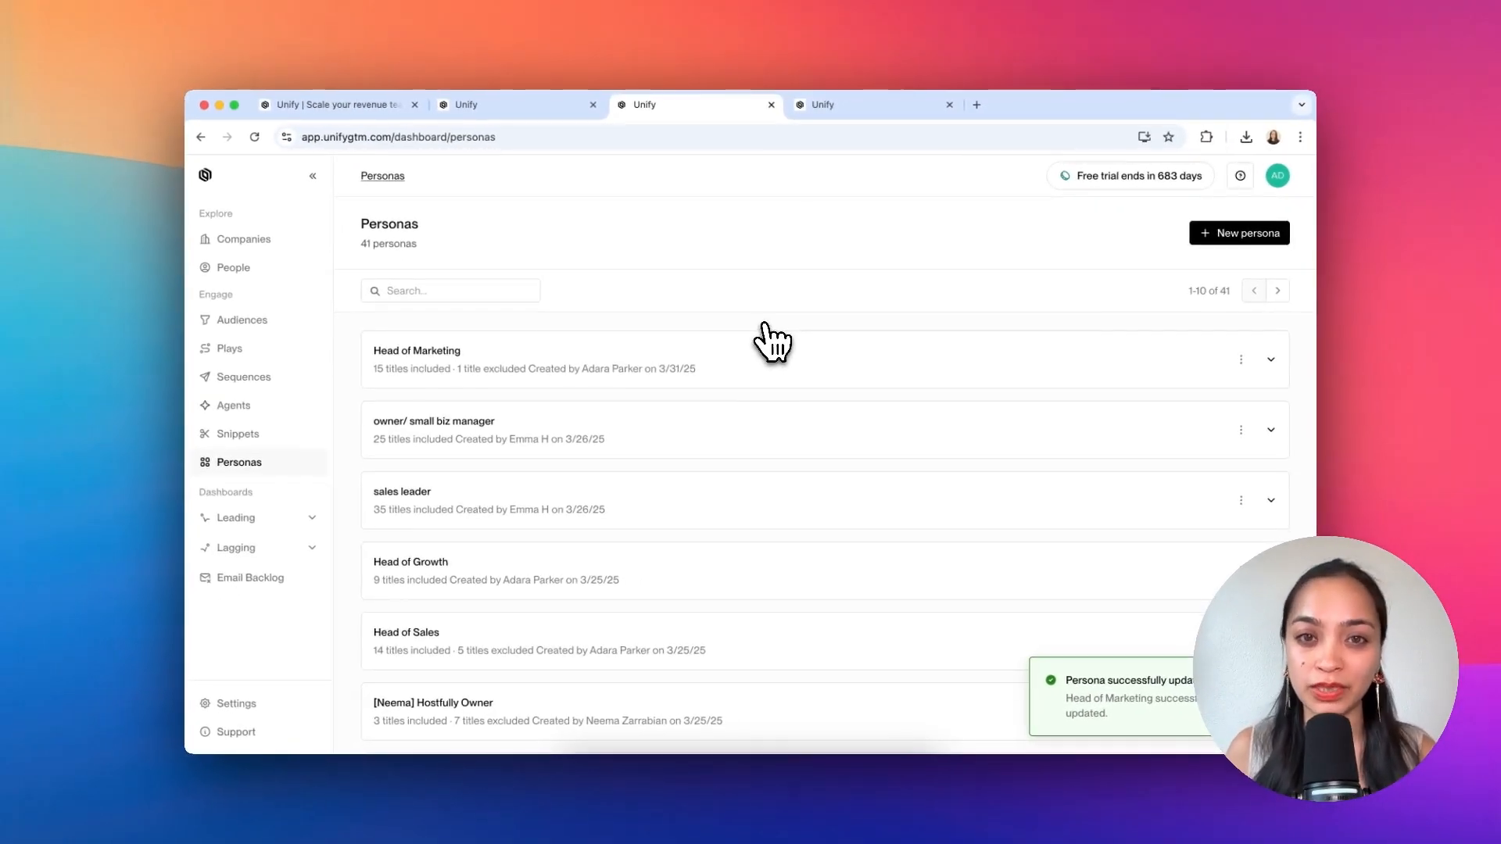
# Step: Open the Sequence node in the LinkedIn Profile Viewers play to examine its persona routing
pyautogui.click(831, 111)
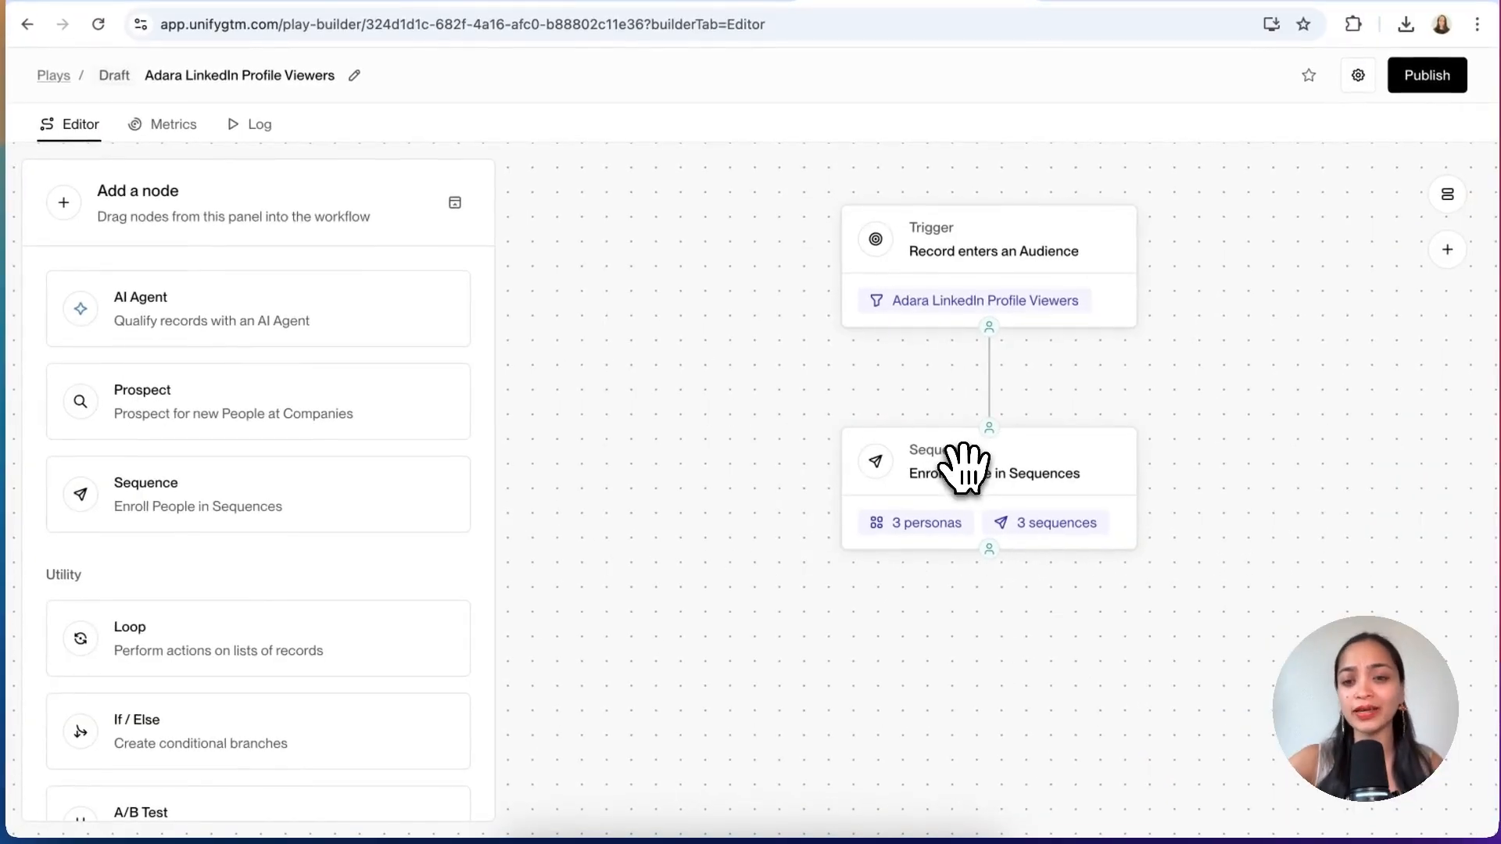
pyautogui.click(963, 465)
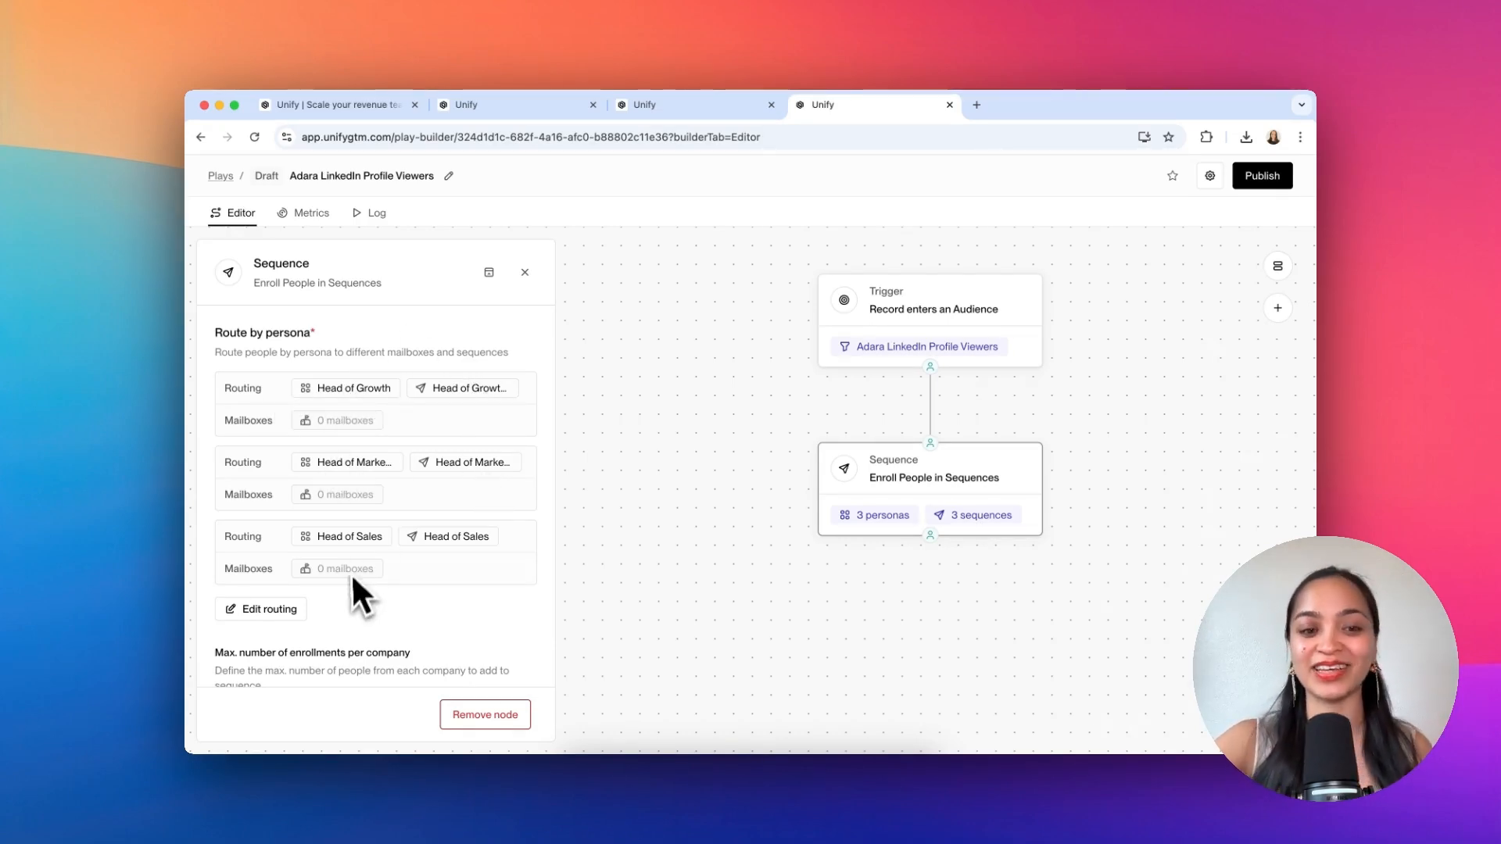
pyautogui.scroll(-3, 434, 569)
pyautogui.scroll(3, 434, 570)
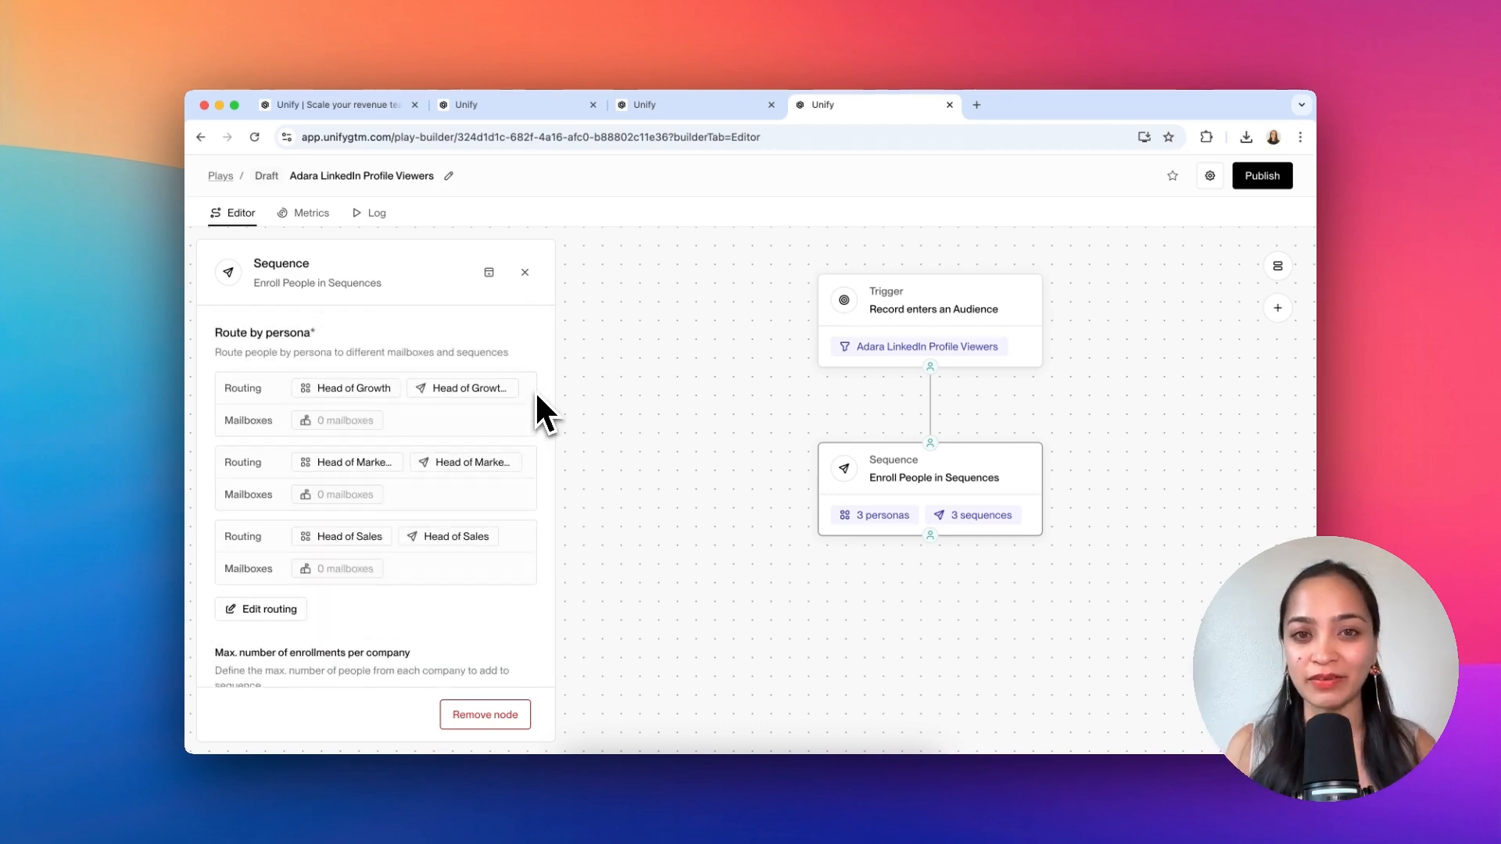